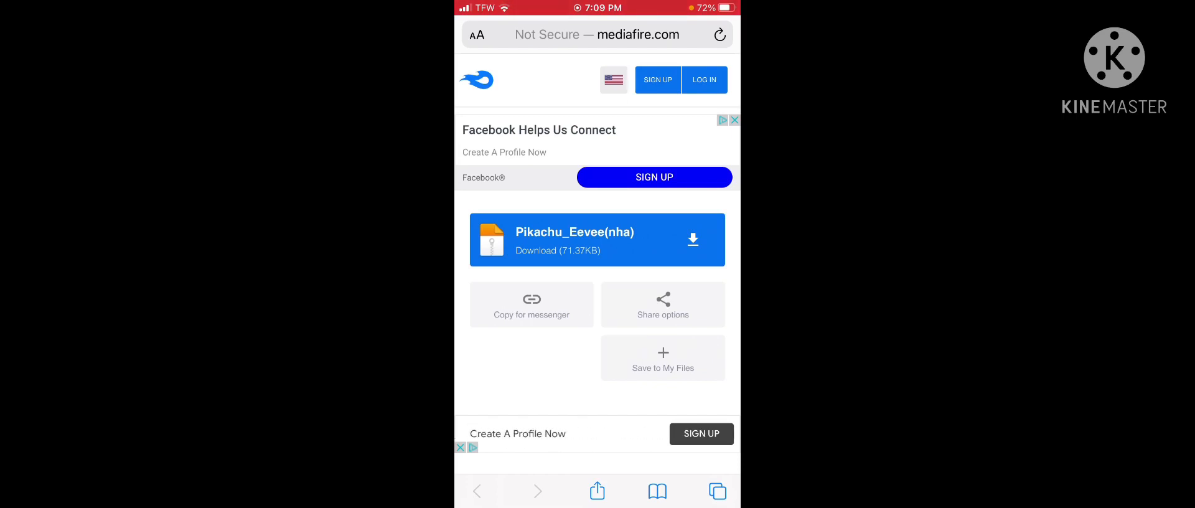
- Leave Safari's MediaFire page and return to the home screen
key(super)
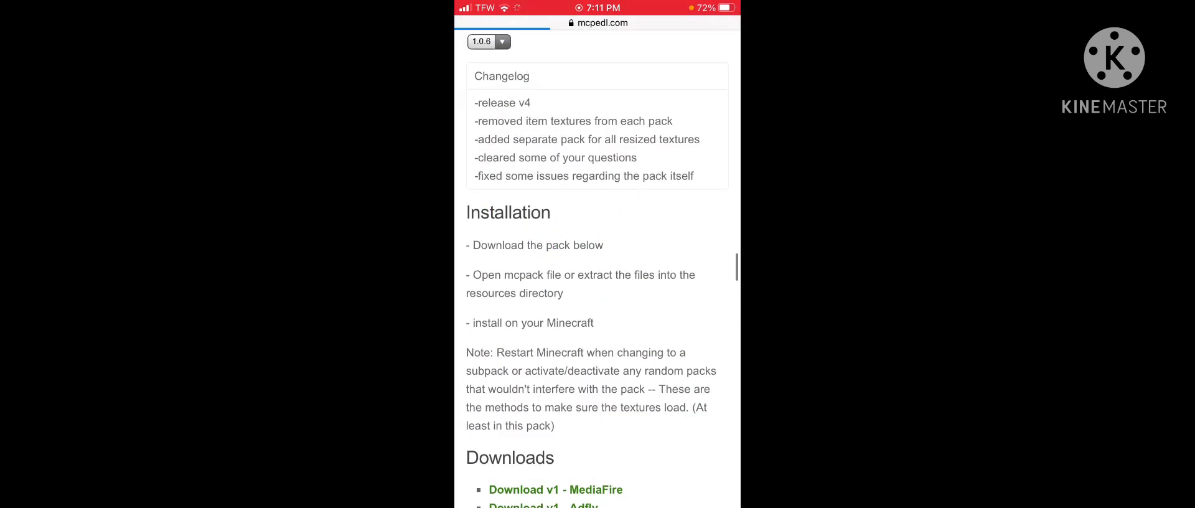
scroll(598, 280, down, 2)
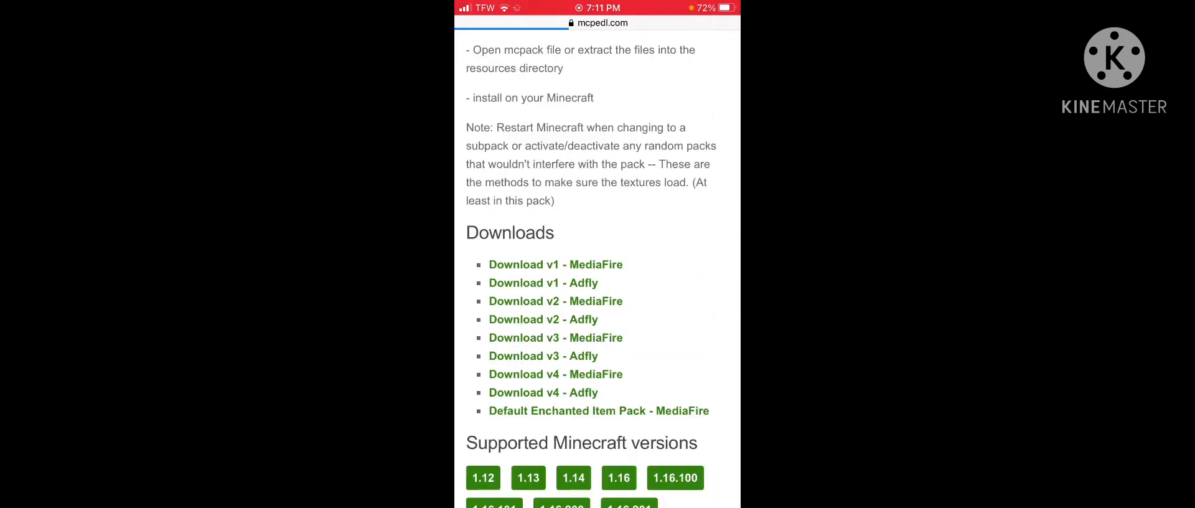
scroll(597, 281, up, 4)
scroll(597, 281, down, 2)
scroll(597, 280, down, 4)
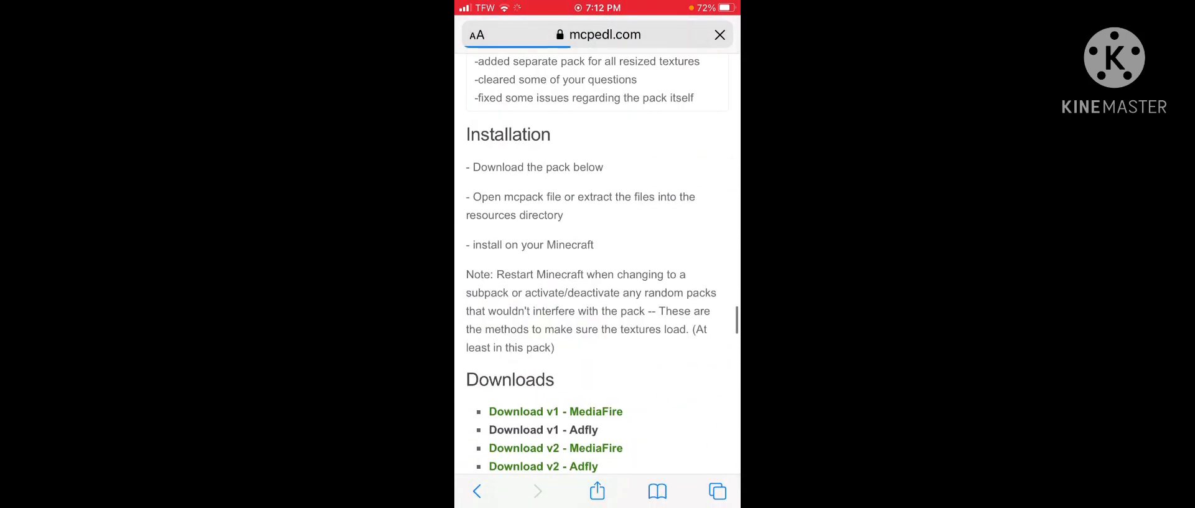
- Follow the v1 Adfly link and continue past the leaving-MCPEDL notice
click(555, 411)
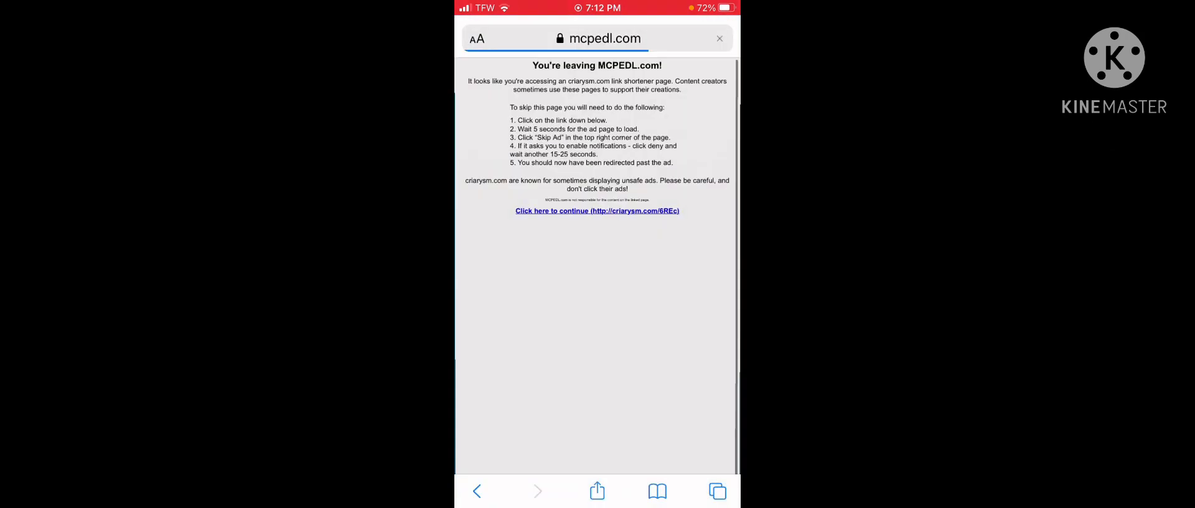
click(596, 207)
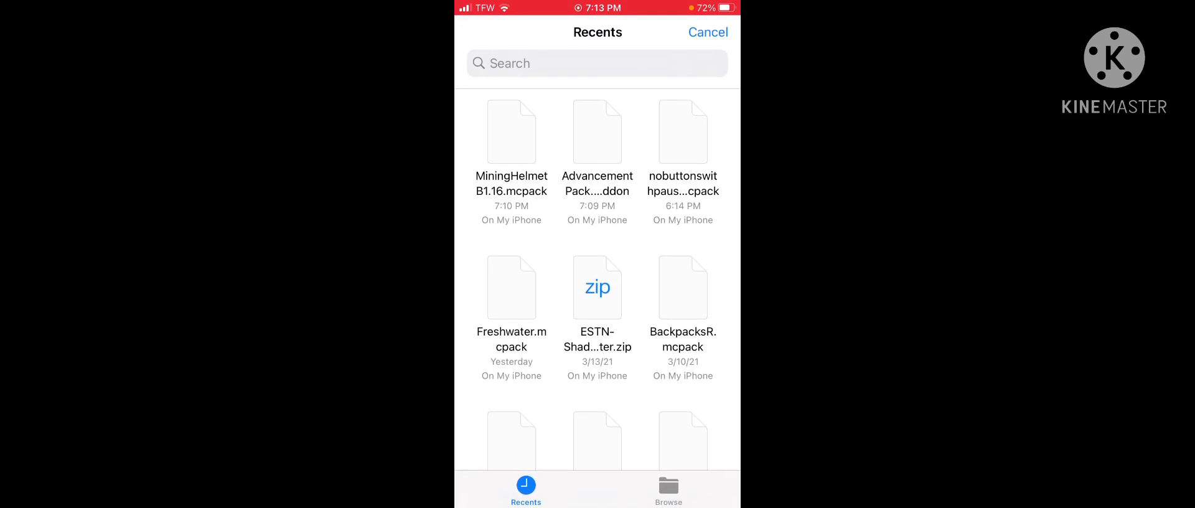
scroll(598, 280, down, 3)
scroll(597, 280, up, 3)
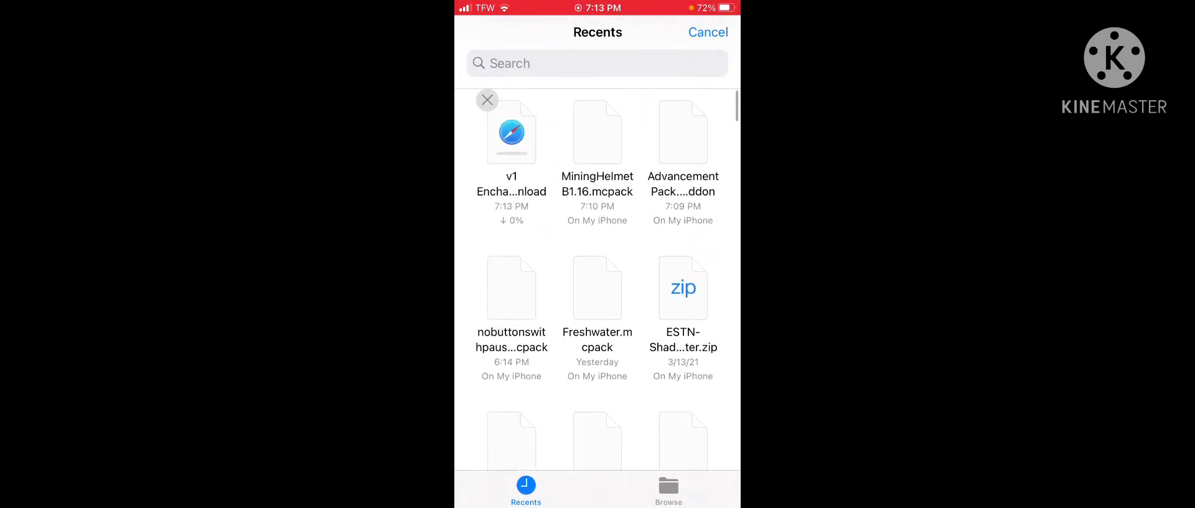